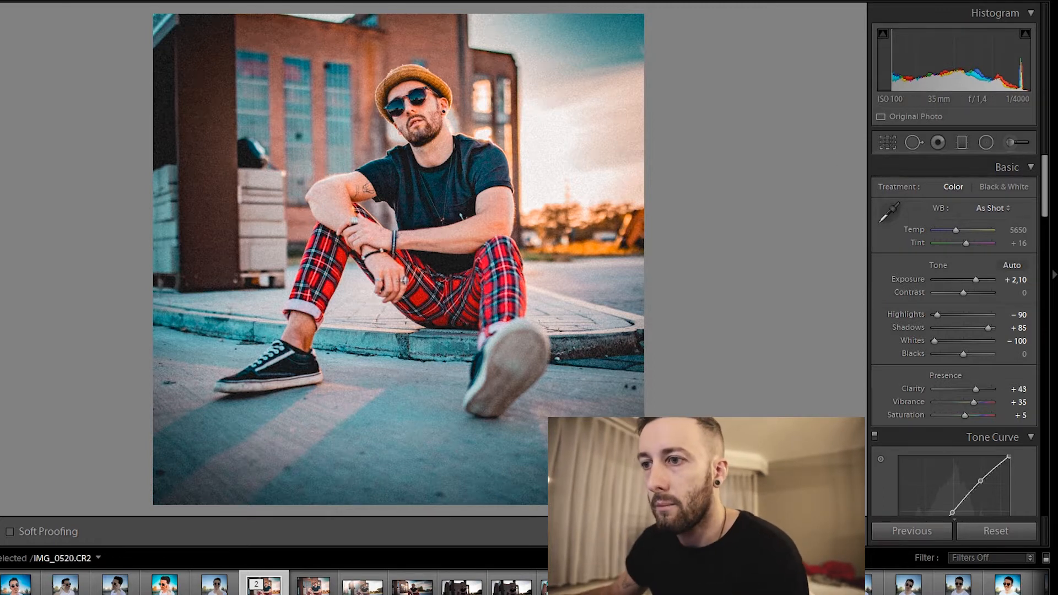
Compare the original and edited versions of the photo side by side, and return to the single-photo view.
key(y)
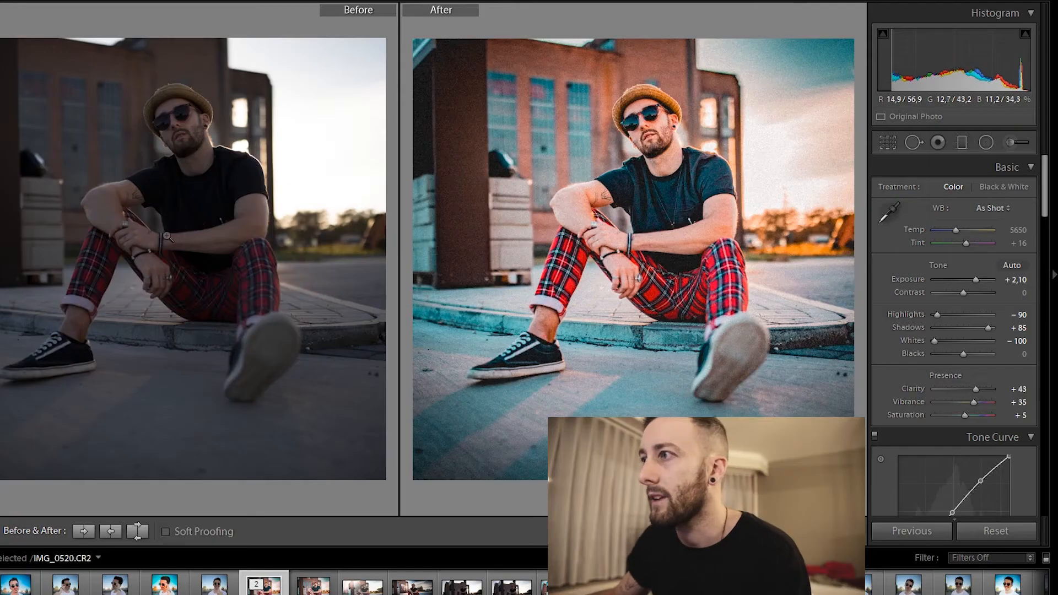
key(y)
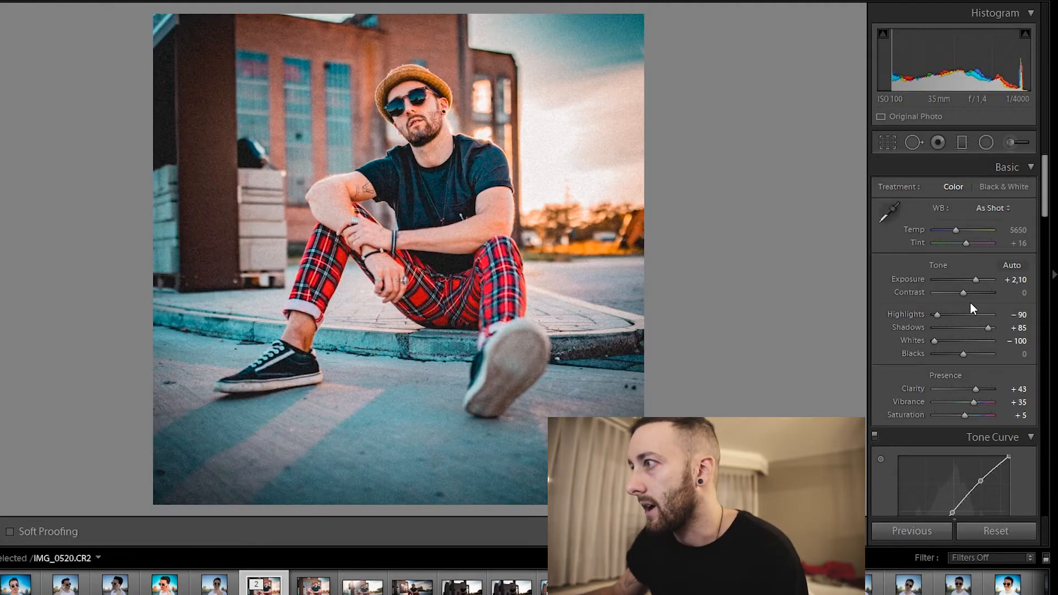
drag(919, 282, 987, 286)
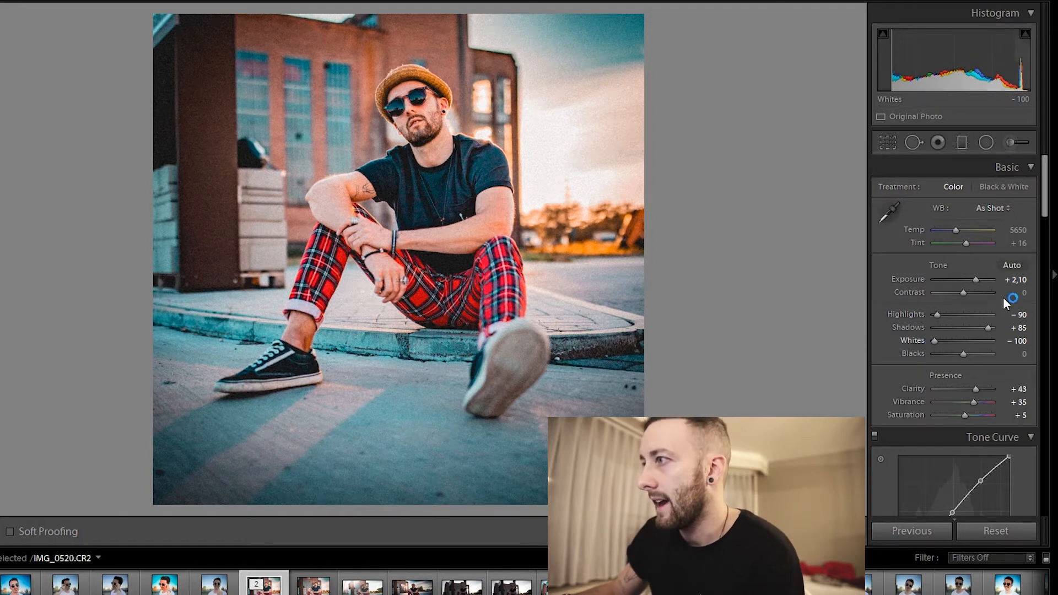
click(1050, 219)
click(1050, 219)
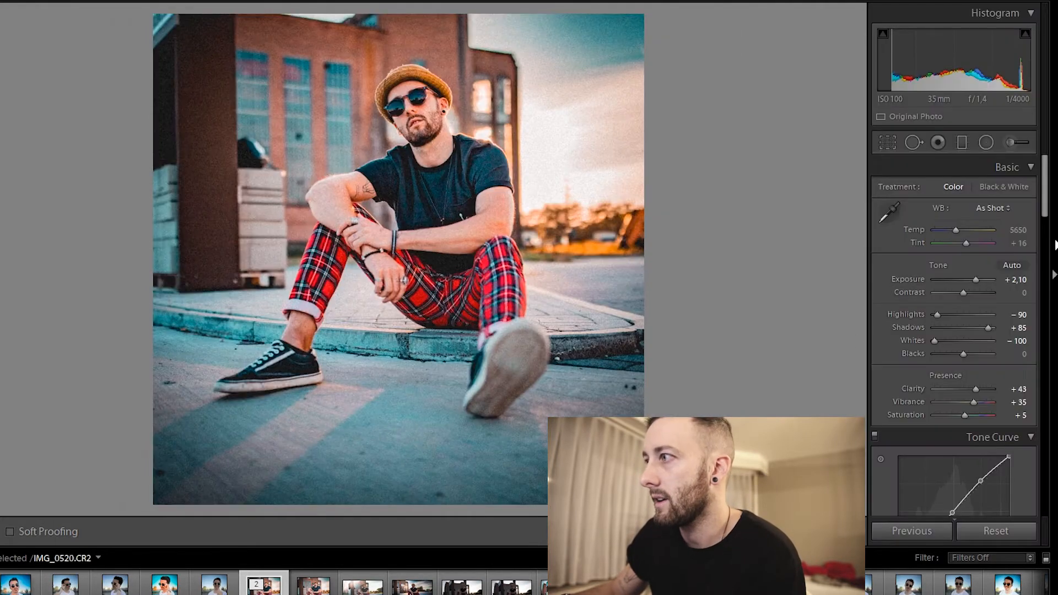
Try a higher Blacks value in the basic tone adjustments and reset Blacks to 0.
scroll(1047, 231, down, 3)
scroll(1046, 231, down, 2)
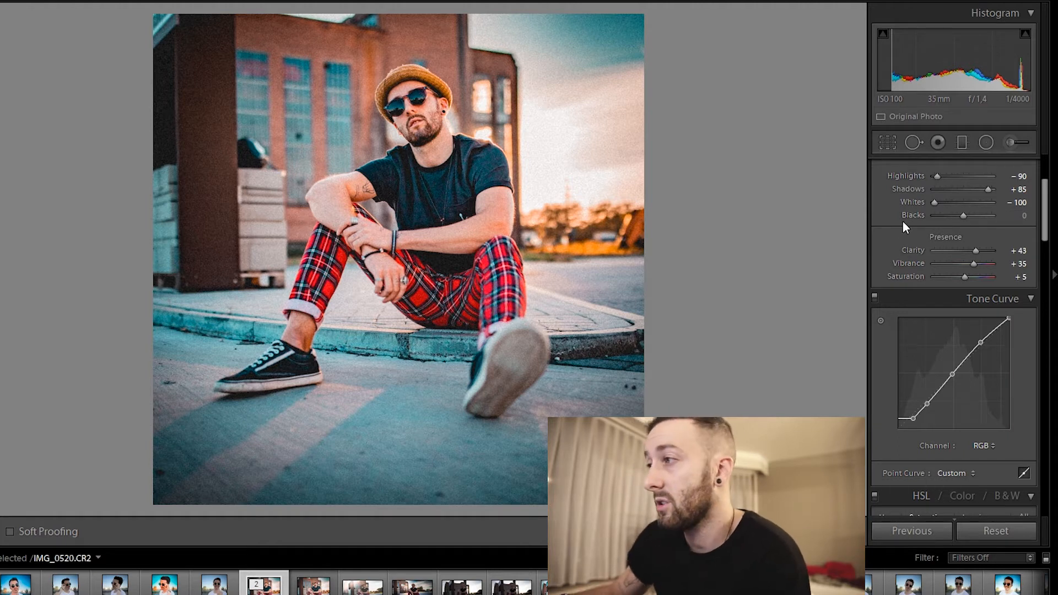
click(952, 217)
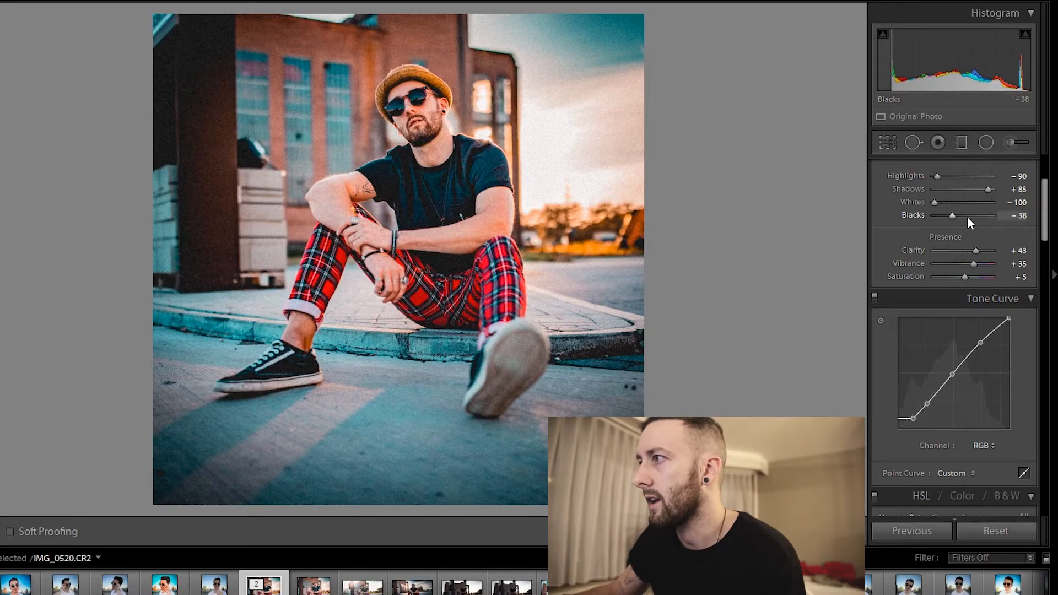
drag(968, 216, 979, 214)
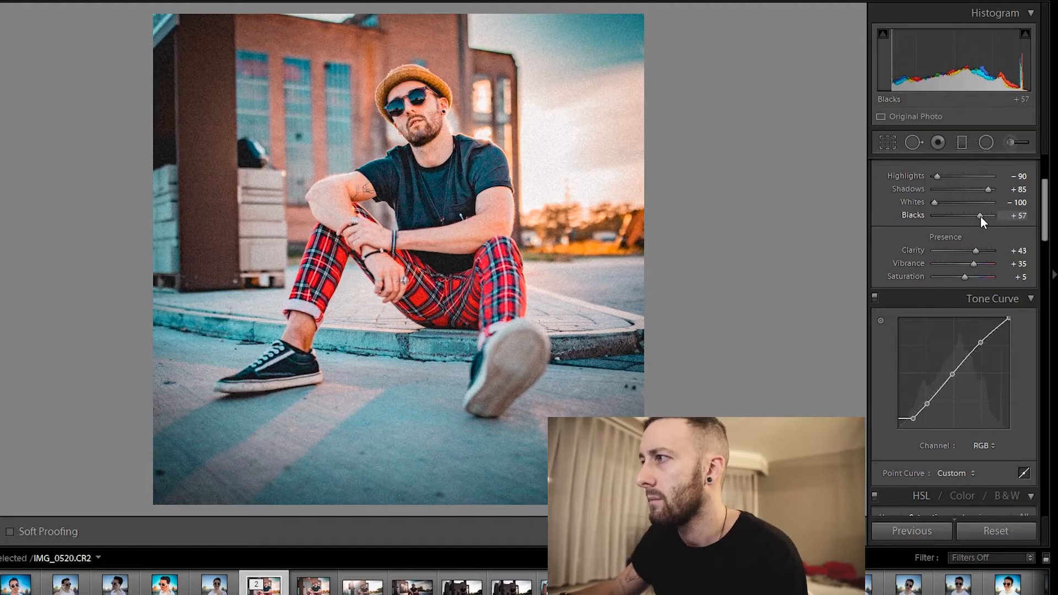
double_click(980, 216)
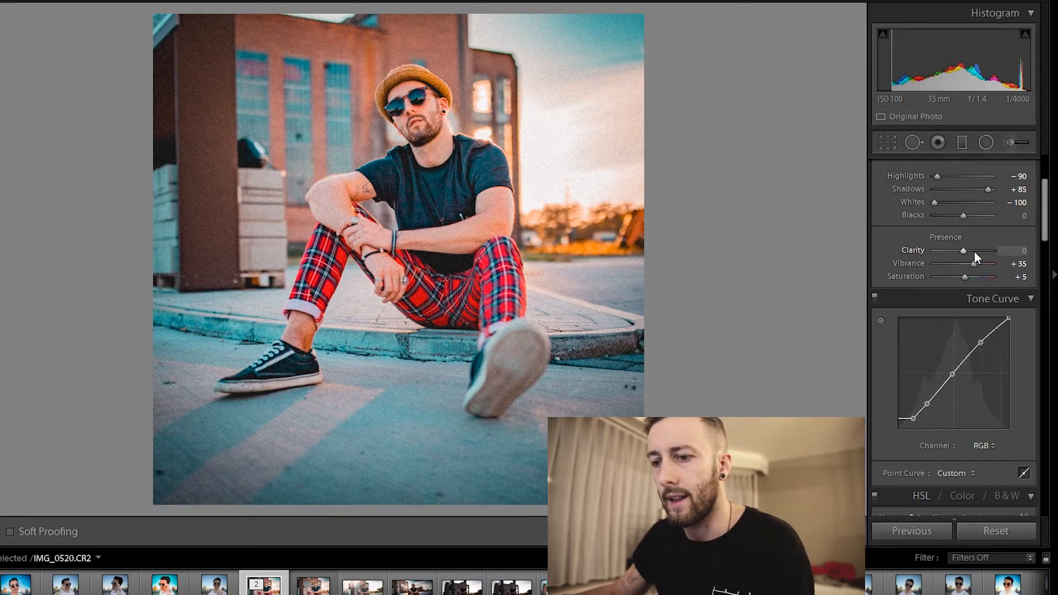
Try the photo with Clarity at 0, Vibrance at 0 and Saturation at +52, undoing each change.
key(ctrl+z)
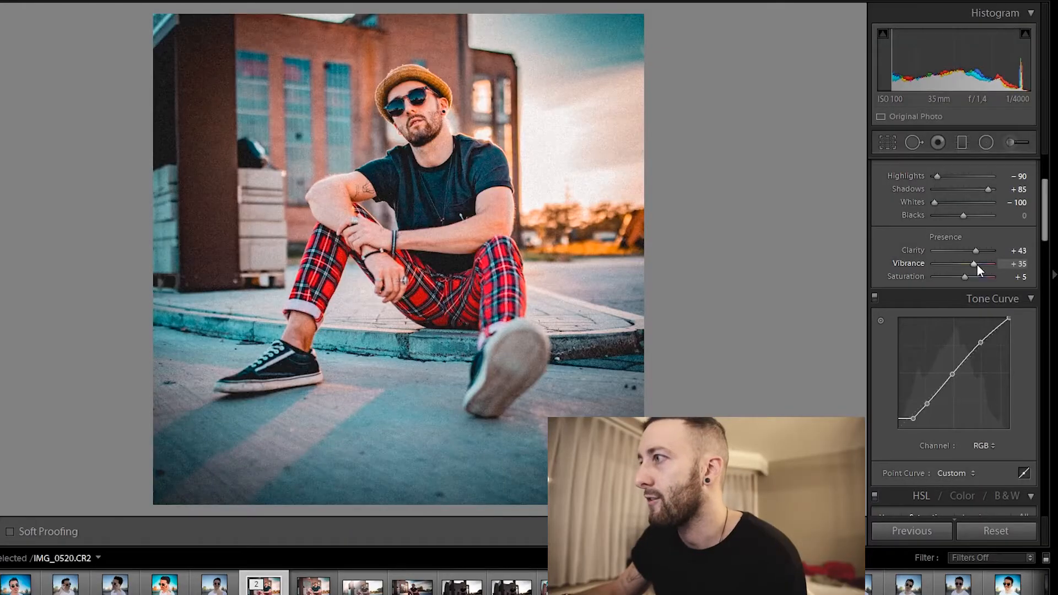
double_click(974, 263)
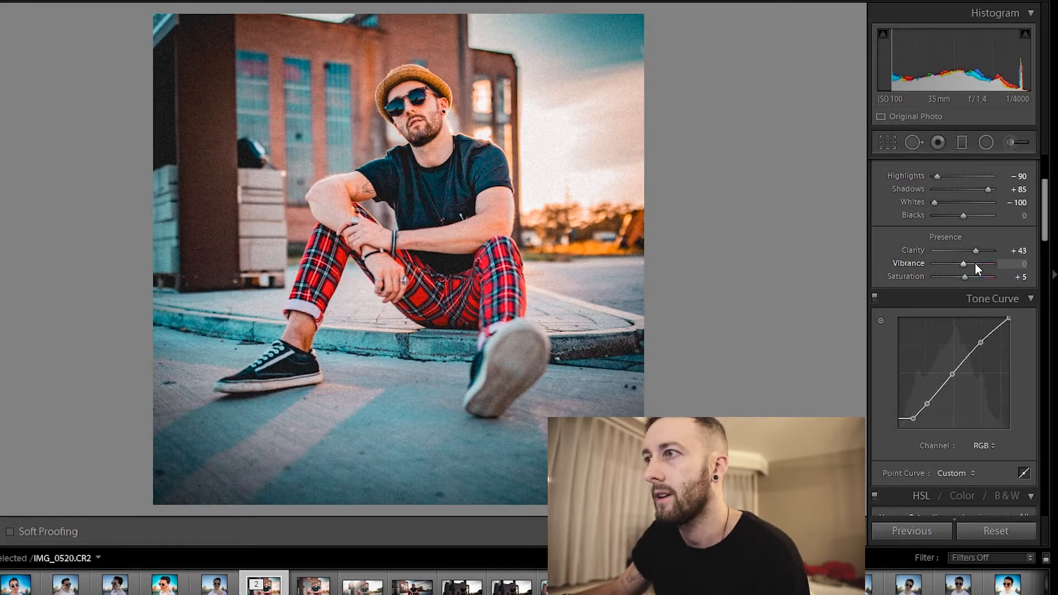
key(ctrl+z)
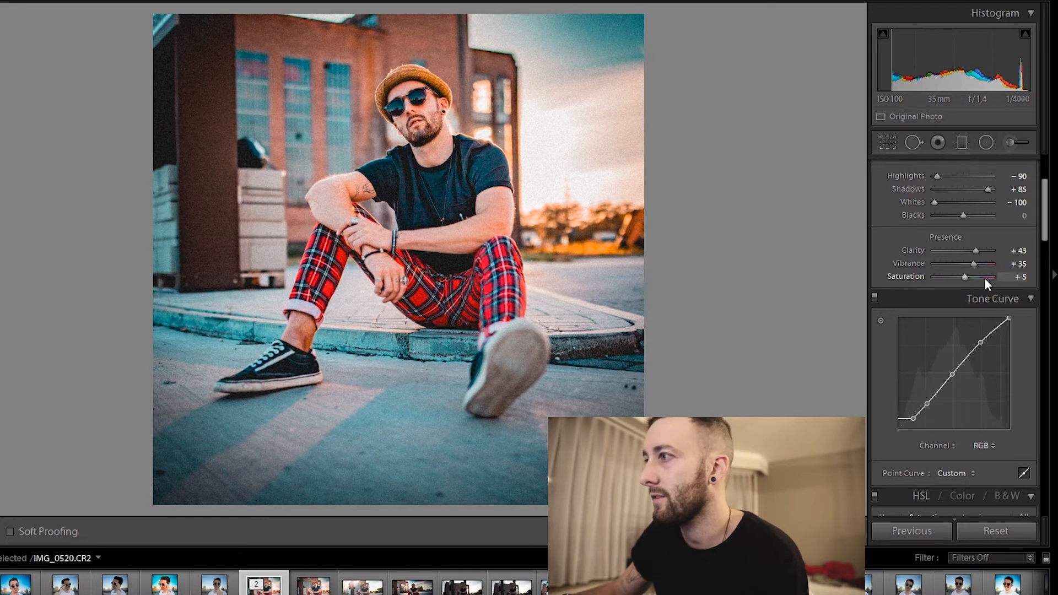
drag(974, 276, 990, 269)
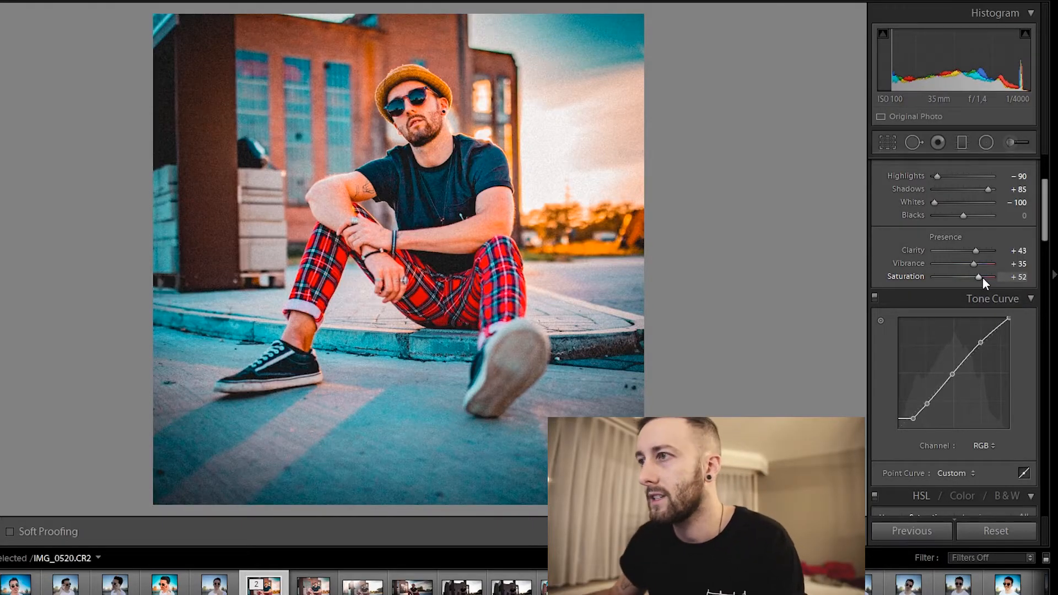
key(ctrl+z)
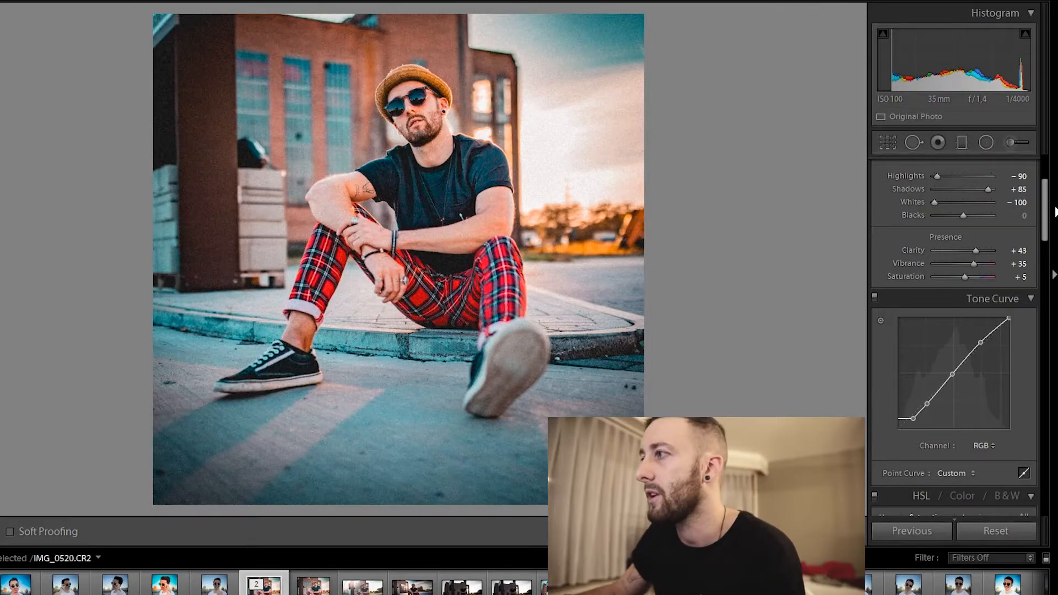
Show the HSL hue adjustments and try Yellow hue at 0, undoing the change.
scroll(1031, 252, down, 3)
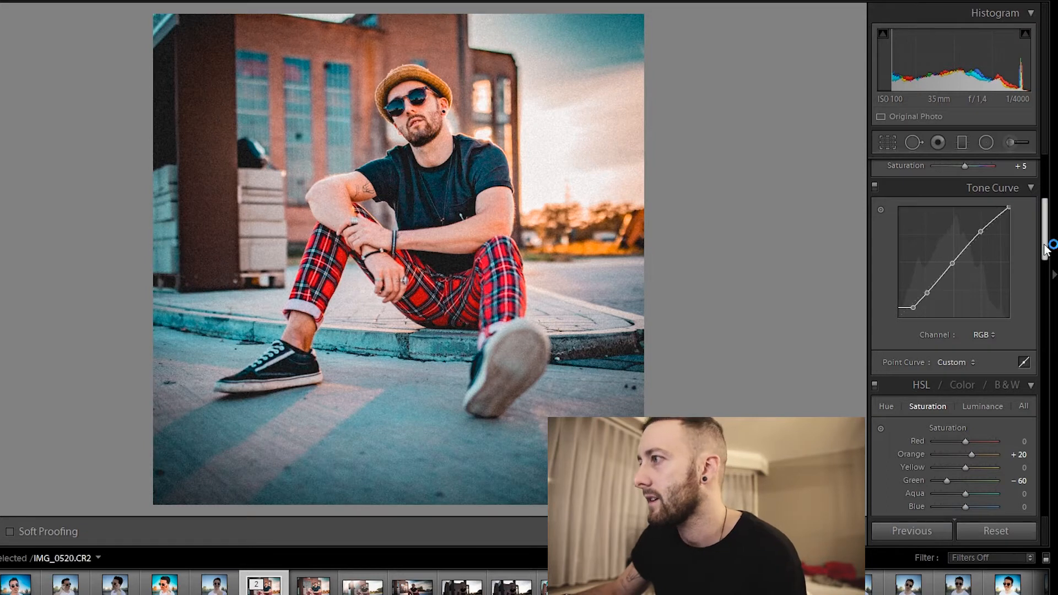
scroll(935, 271, down, 3)
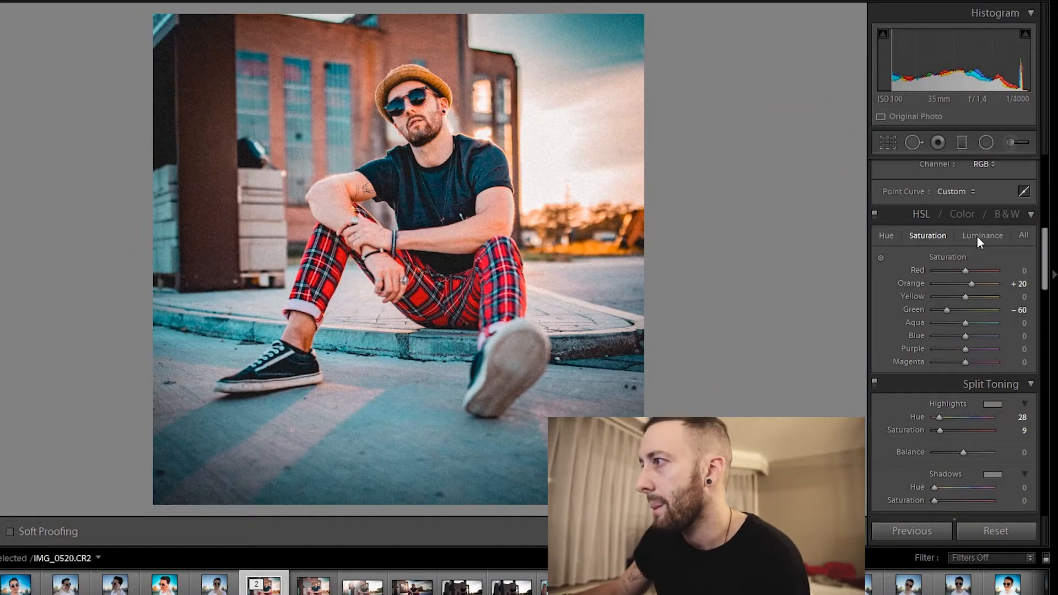
click(885, 235)
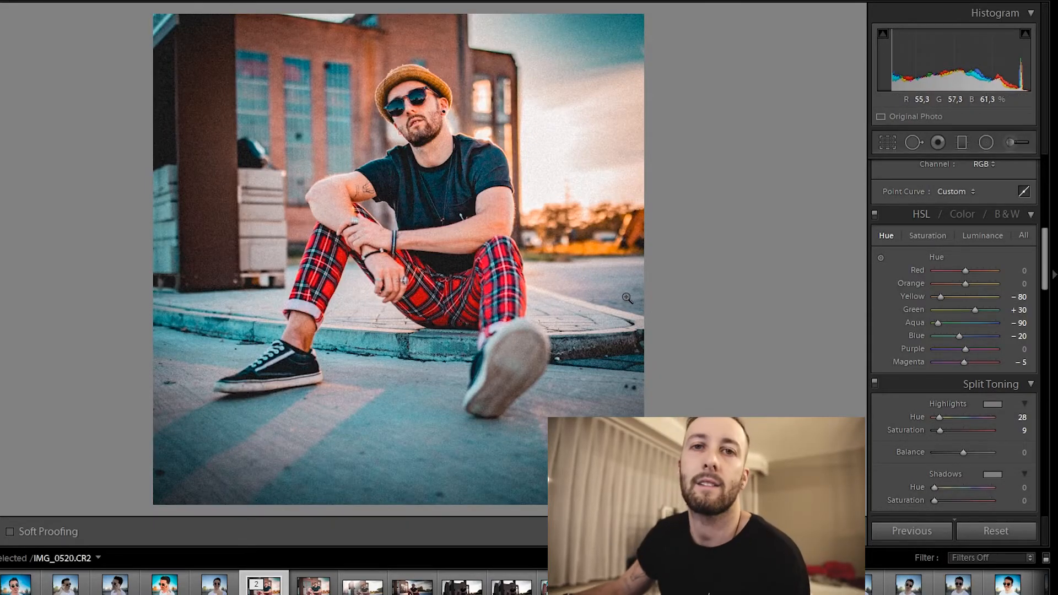
double_click(943, 296)
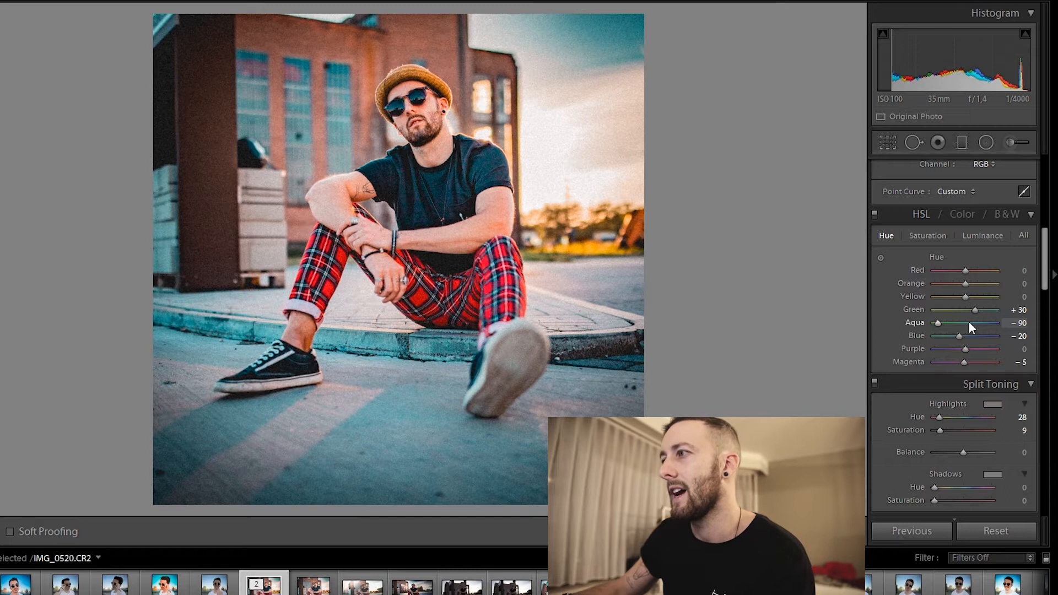
key(ctrl+z)
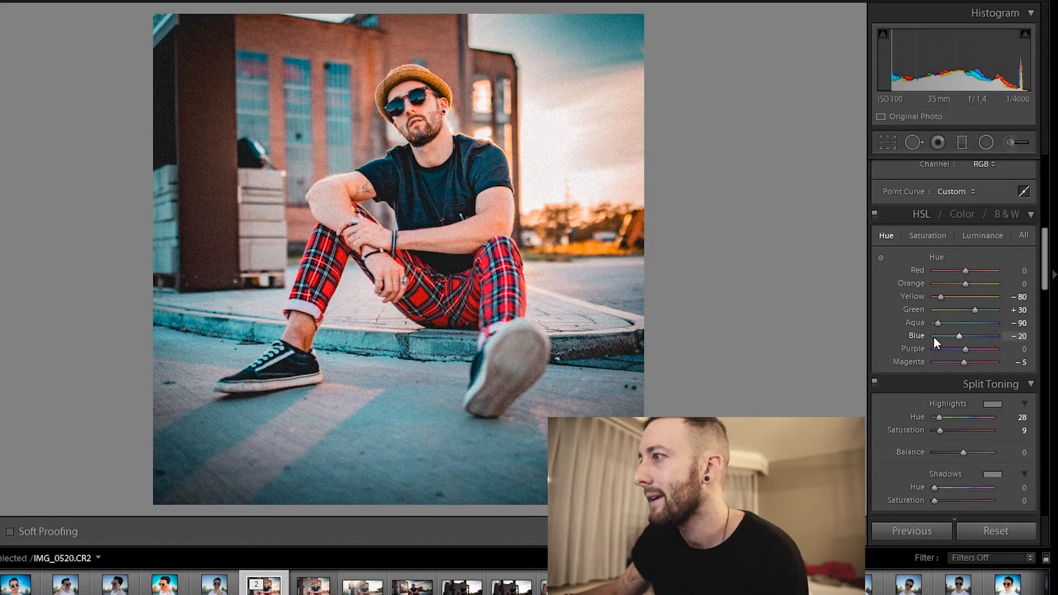
Compare the photo with the HSL adjustments and the Split Toning each switched off and on again.
click(874, 214)
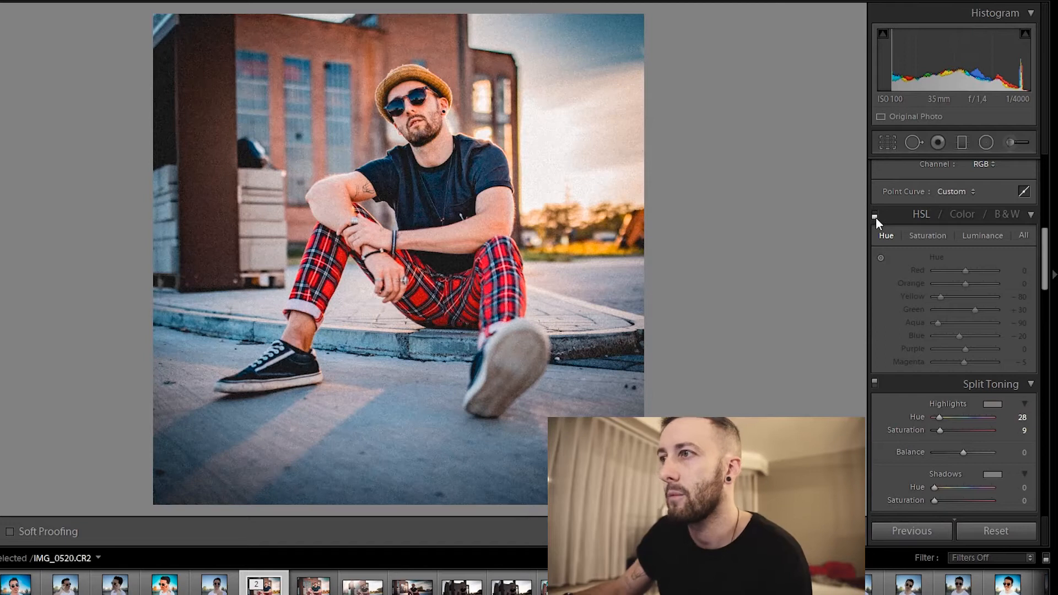
click(874, 215)
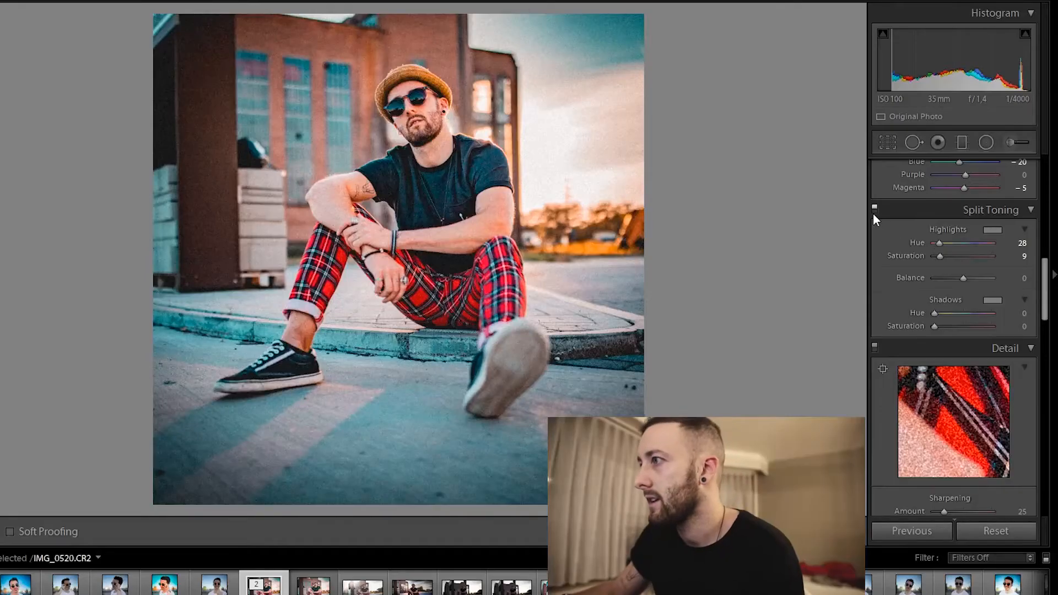
click(873, 210)
click(874, 210)
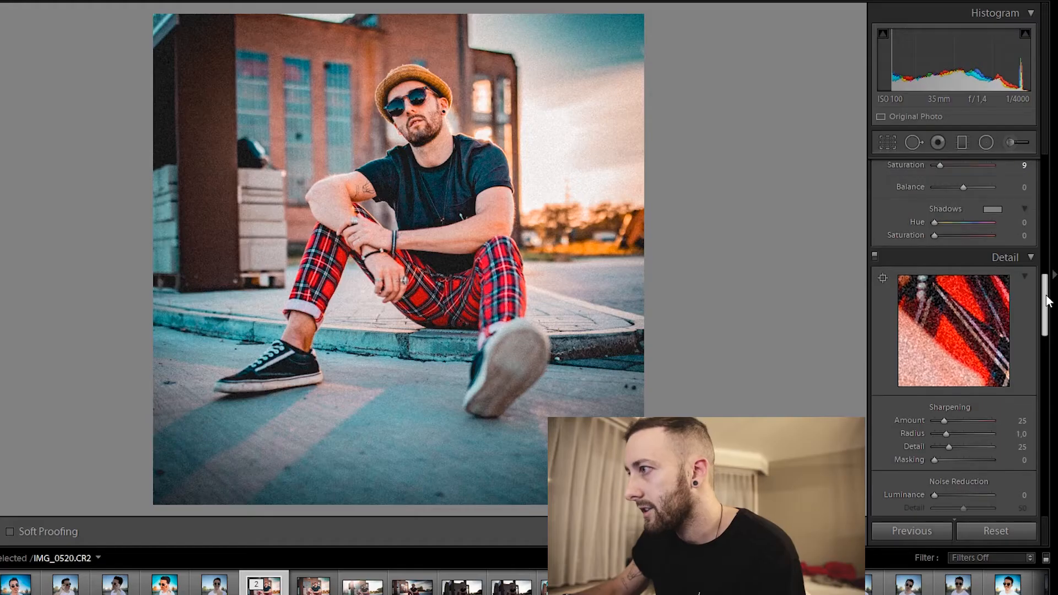
Try the post-crop vignetting Amount at 0 and the grain Amount at 0, undoing each change.
drag(1047, 299, 1043, 450)
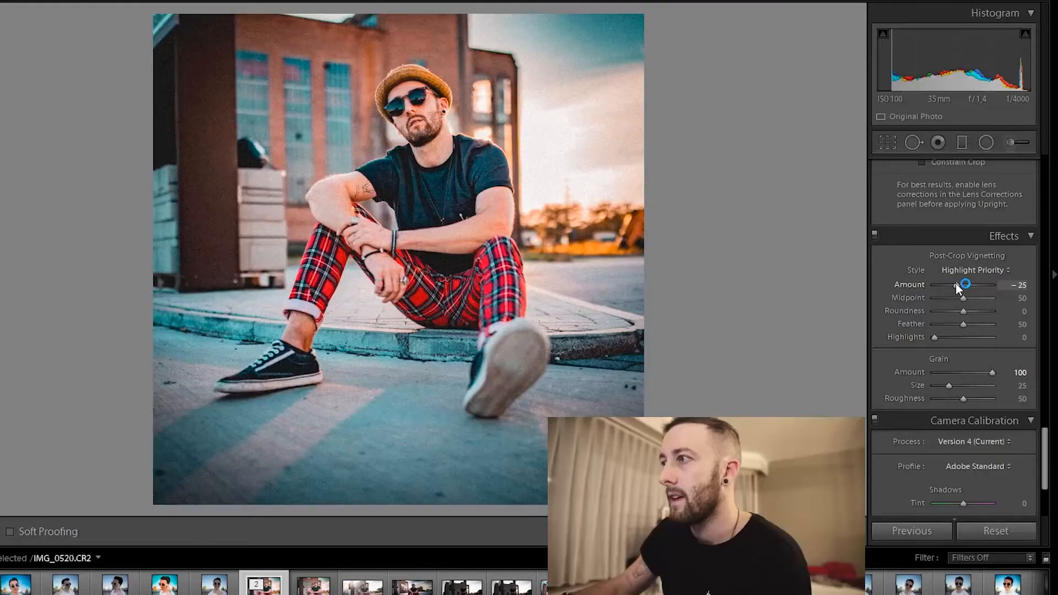
double_click(955, 283)
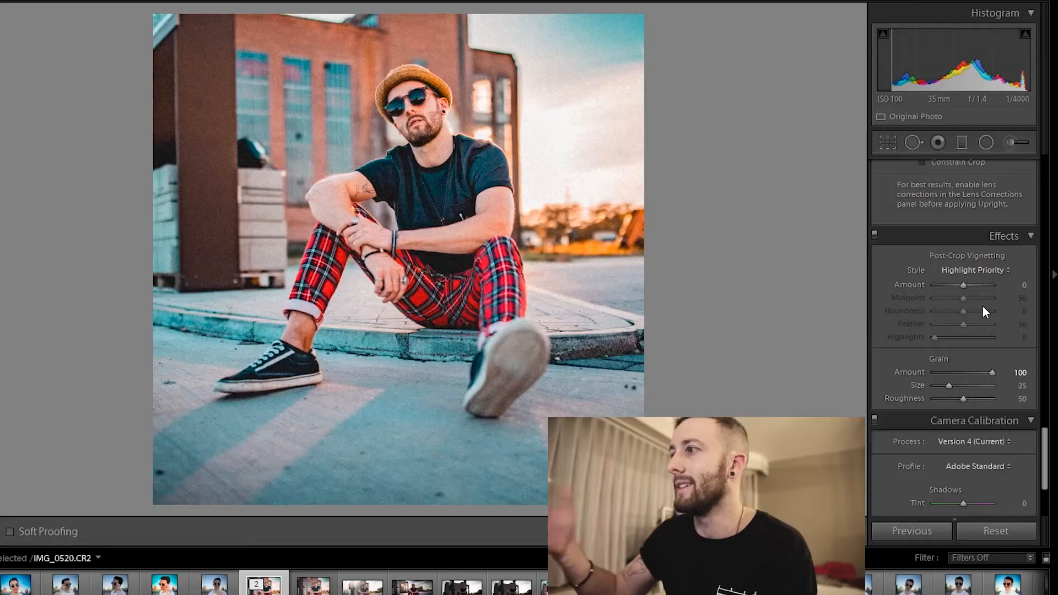
key(ctrl+z)
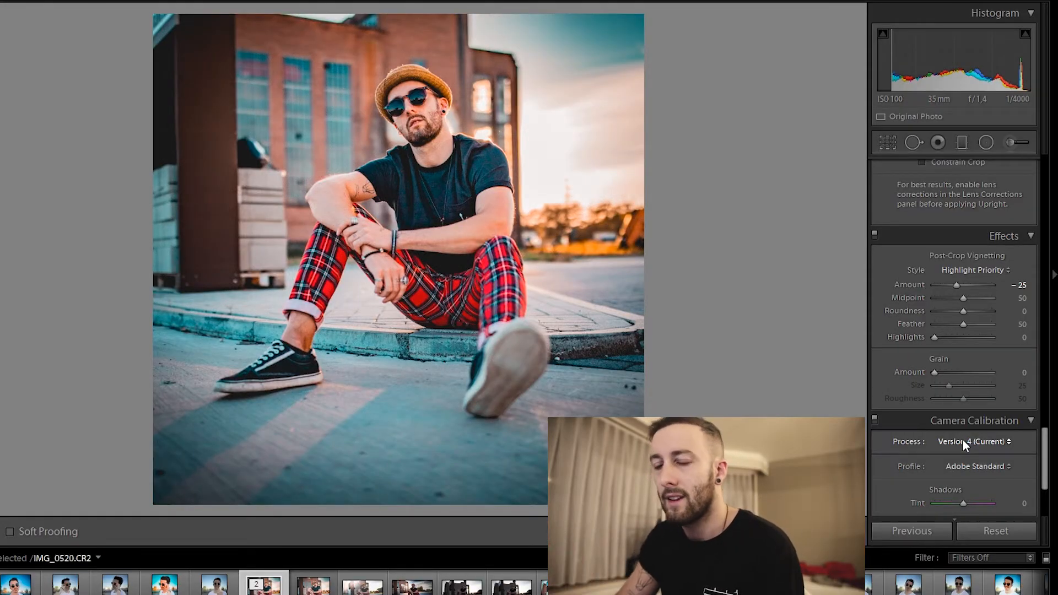
key(ctrl+z)
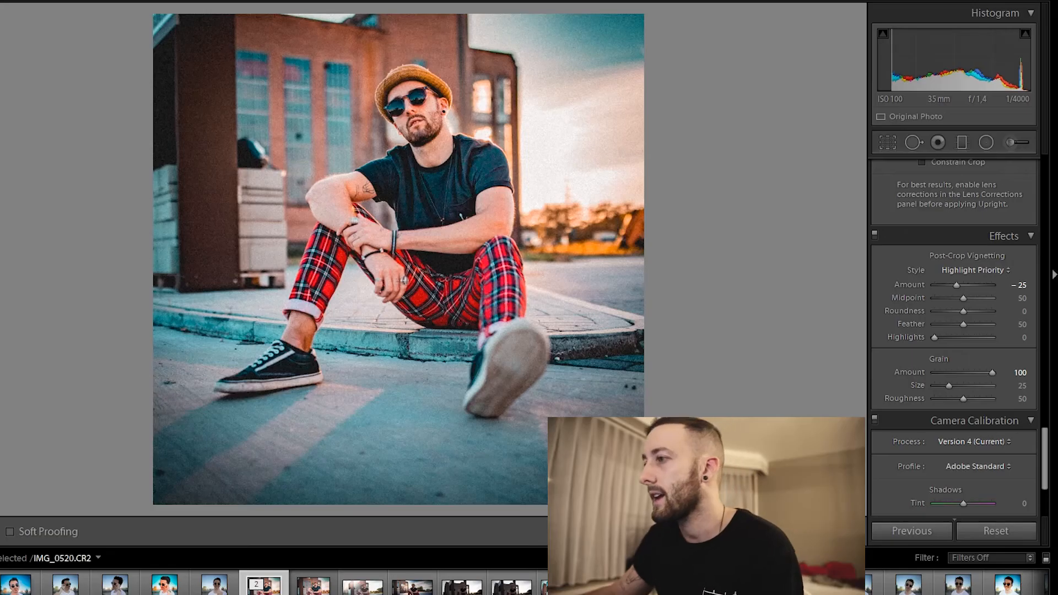
Try the Camera Calibration with Red Primary hue at 0 and Blue Primary hue at 0, undoing each change.
drag(1049, 432, 1049, 466)
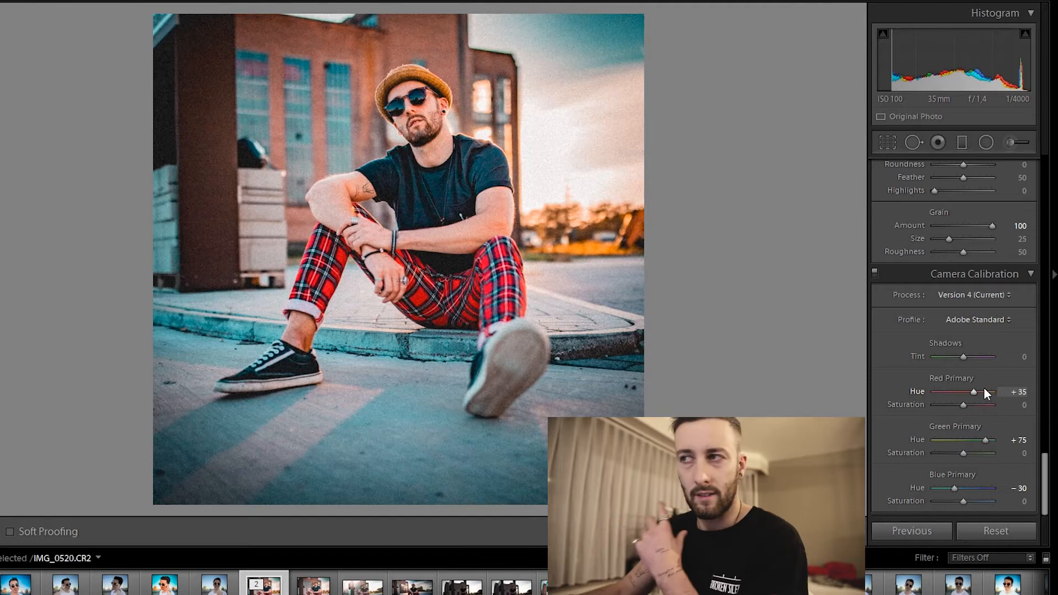
double_click(973, 388)
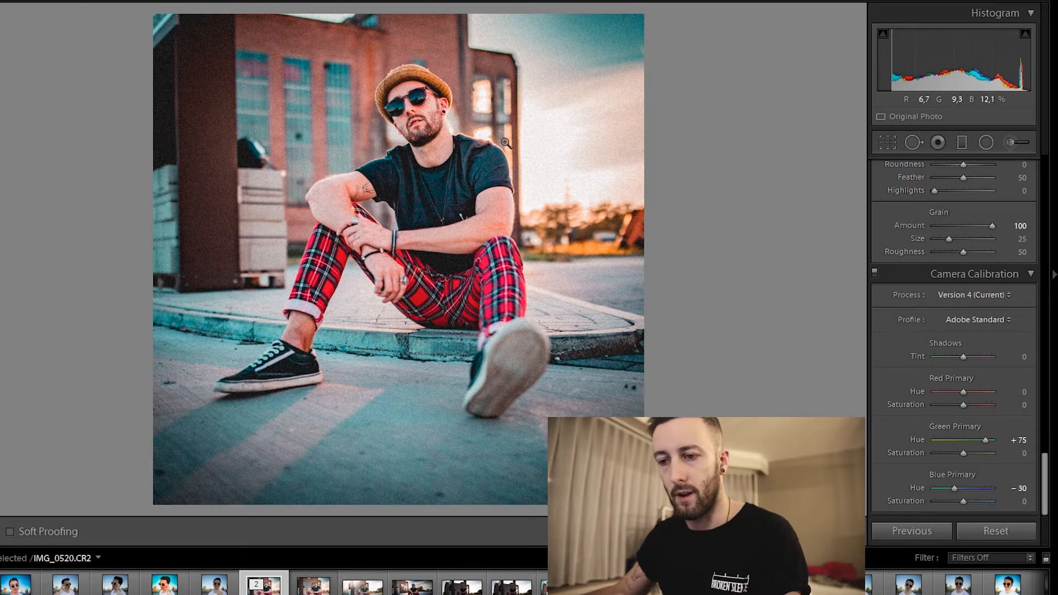
key(ctrl+z)
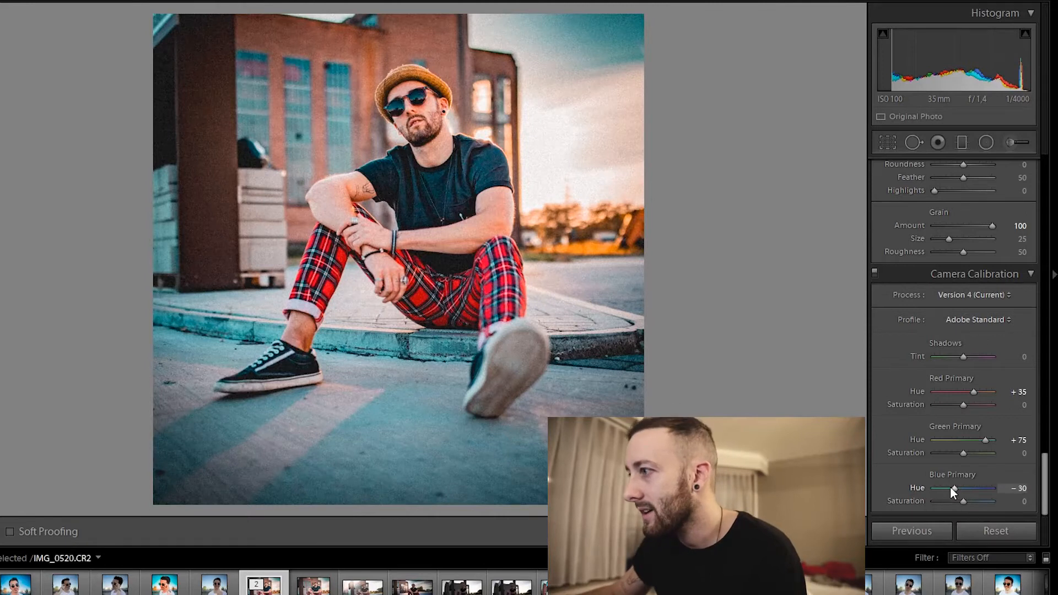
double_click(955, 490)
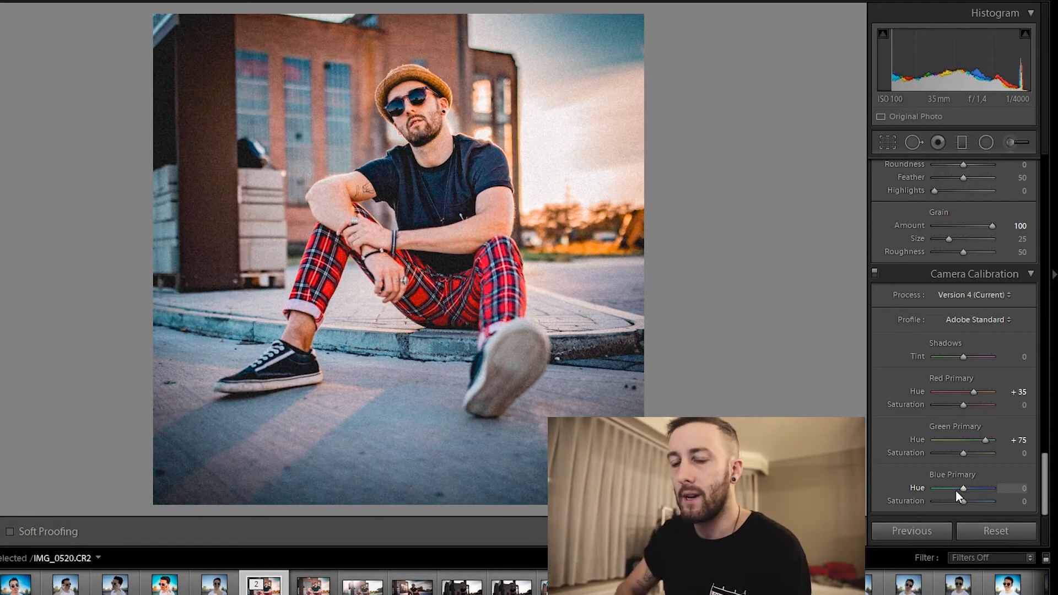
key(ctrl+z)
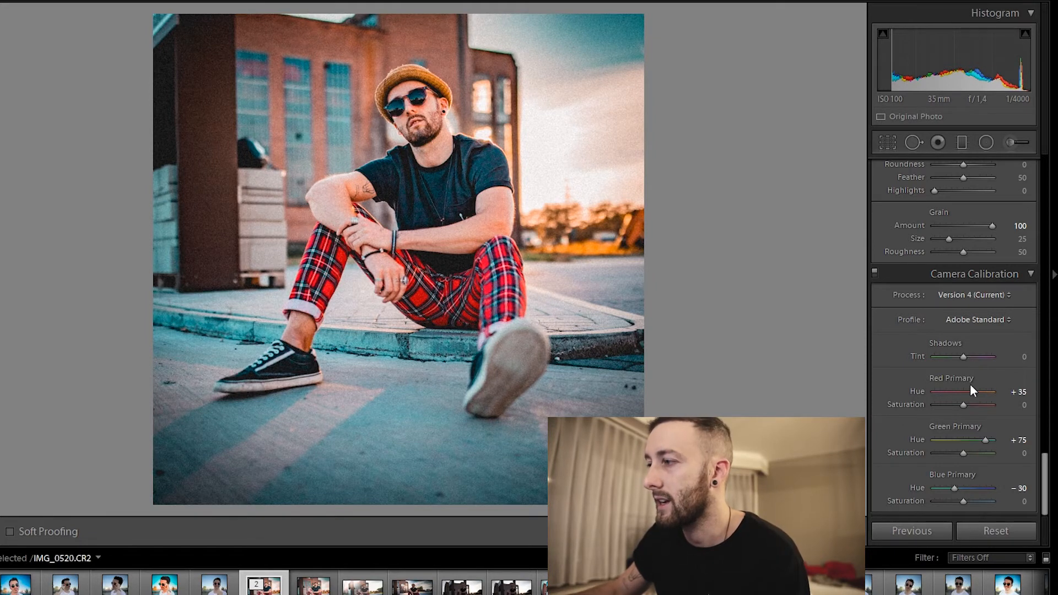
Compare the photo with the Camera Calibration switched off and on again, and return to the basic adjustments.
click(874, 272)
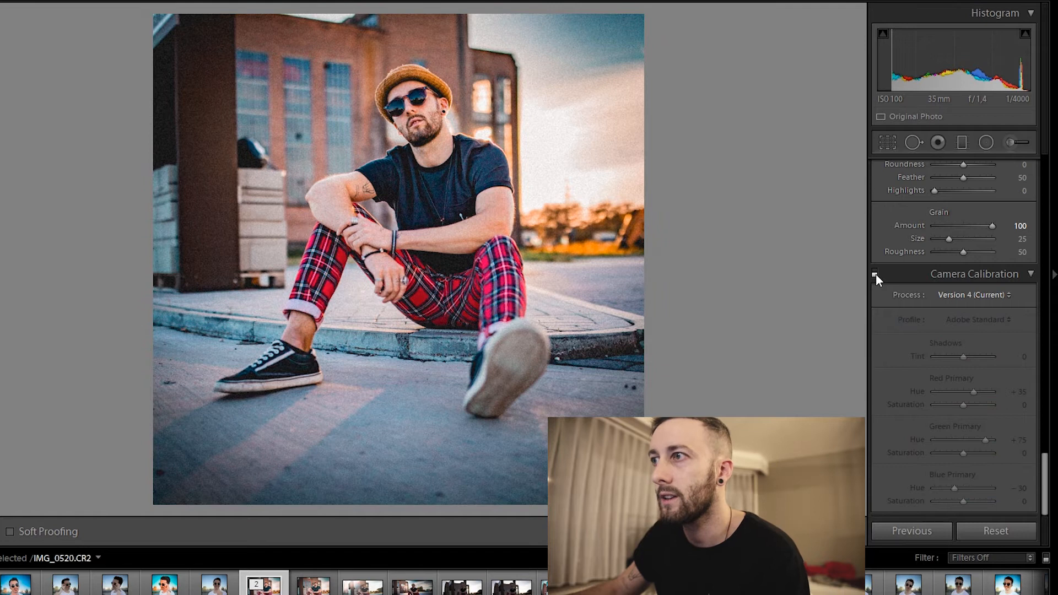
click(874, 273)
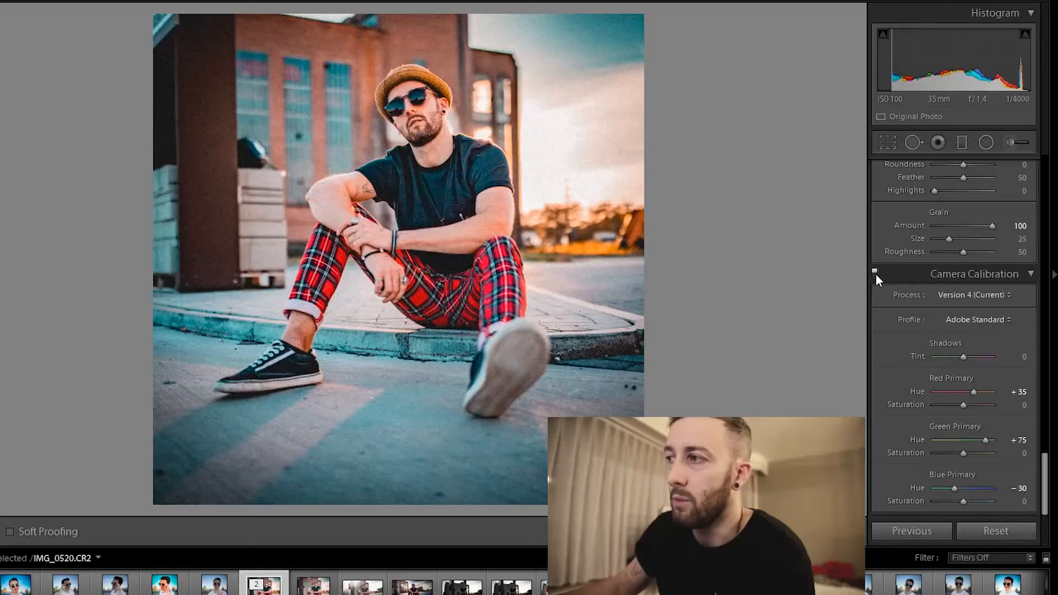
click(874, 273)
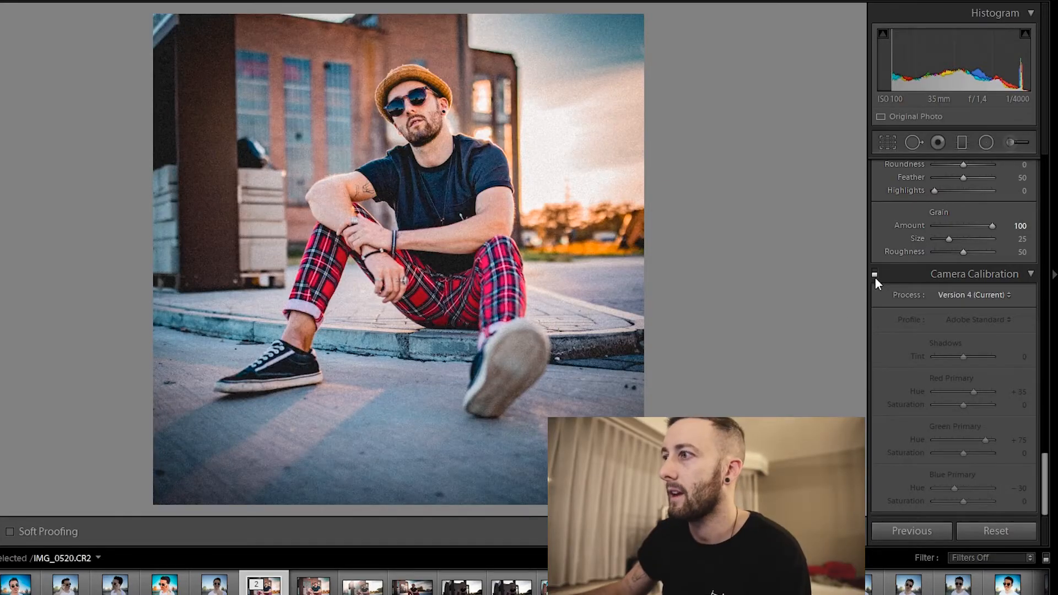
click(874, 275)
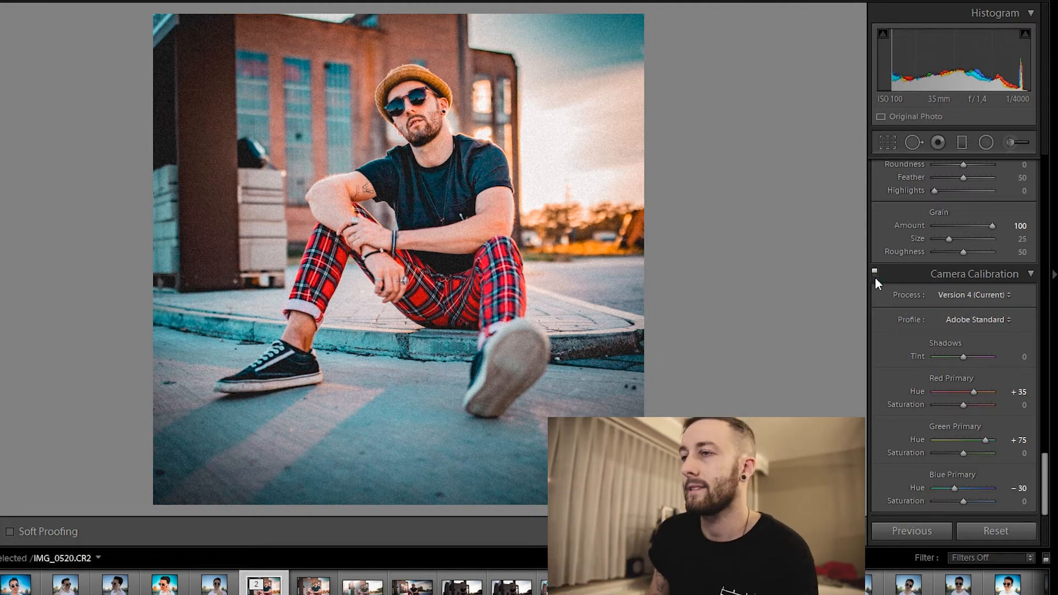
drag(1042, 489, 1025, 179)
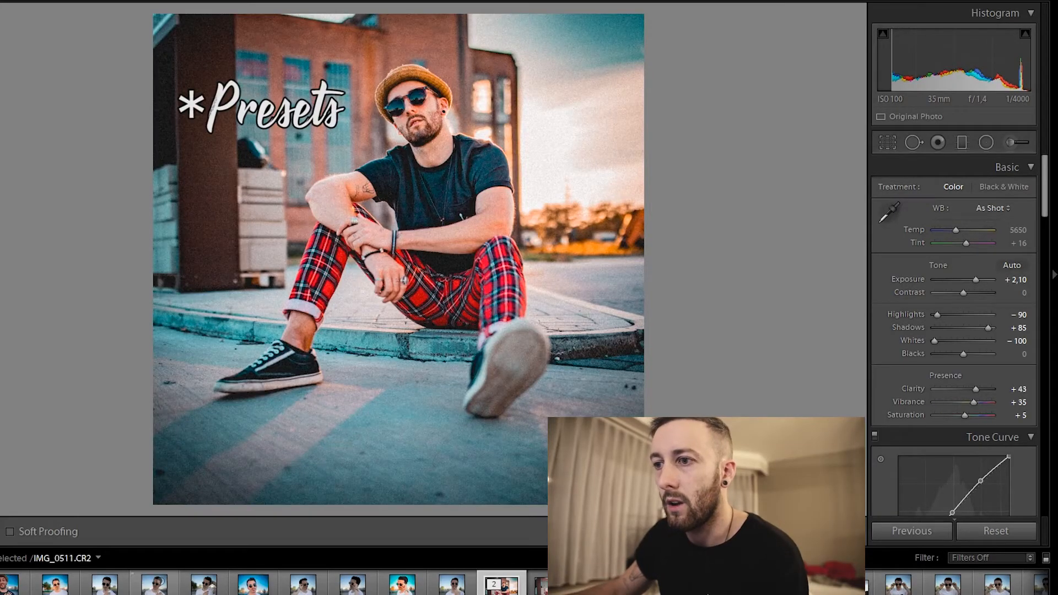
View the unedited sunglasses portrait, return to the edited plaid-trousers photo, and compare its before and after versions side by side.
click(111, 582)
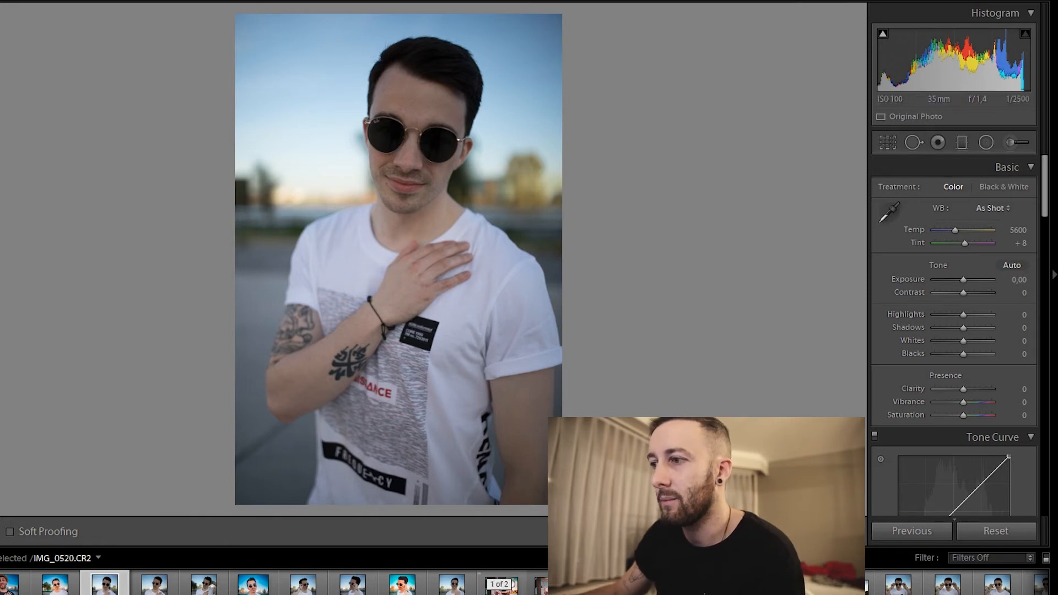
click(504, 586)
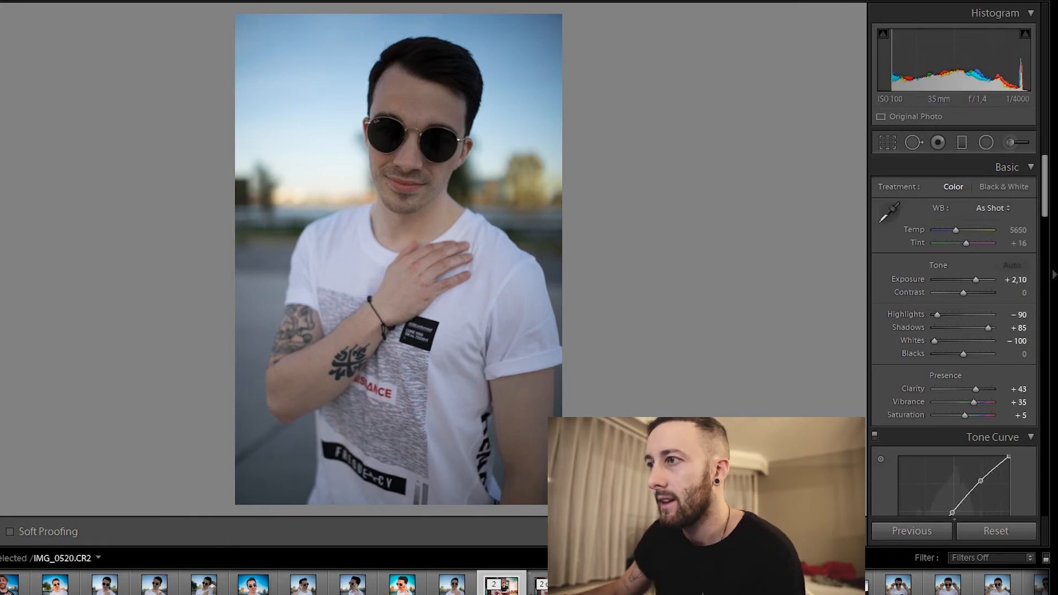
key(y)
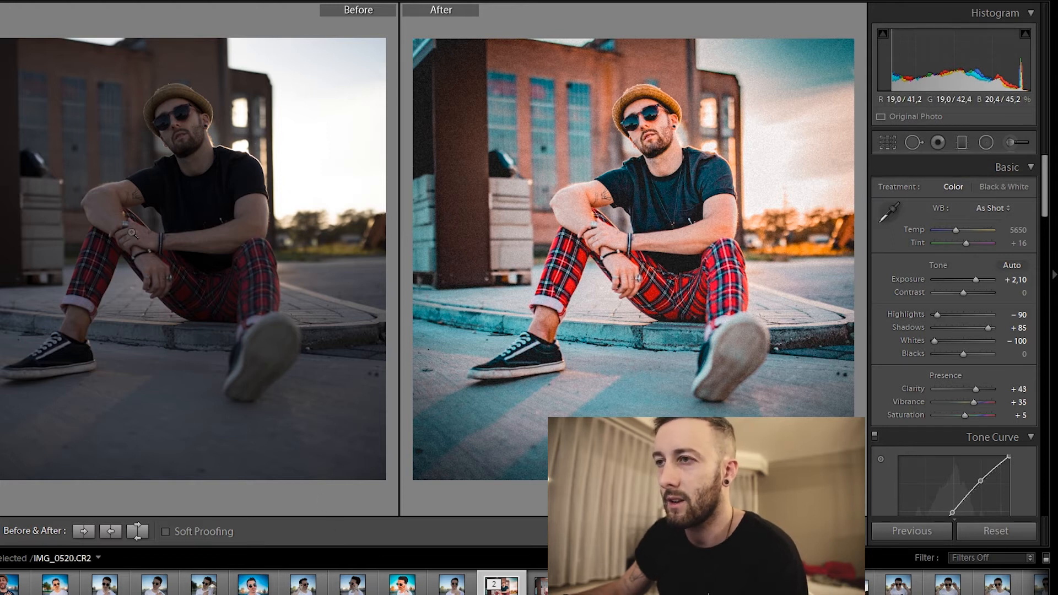
Open the unedited portrait of the man in the white T-shirt and apply the teal-and-orange preset to it.
click(104, 583)
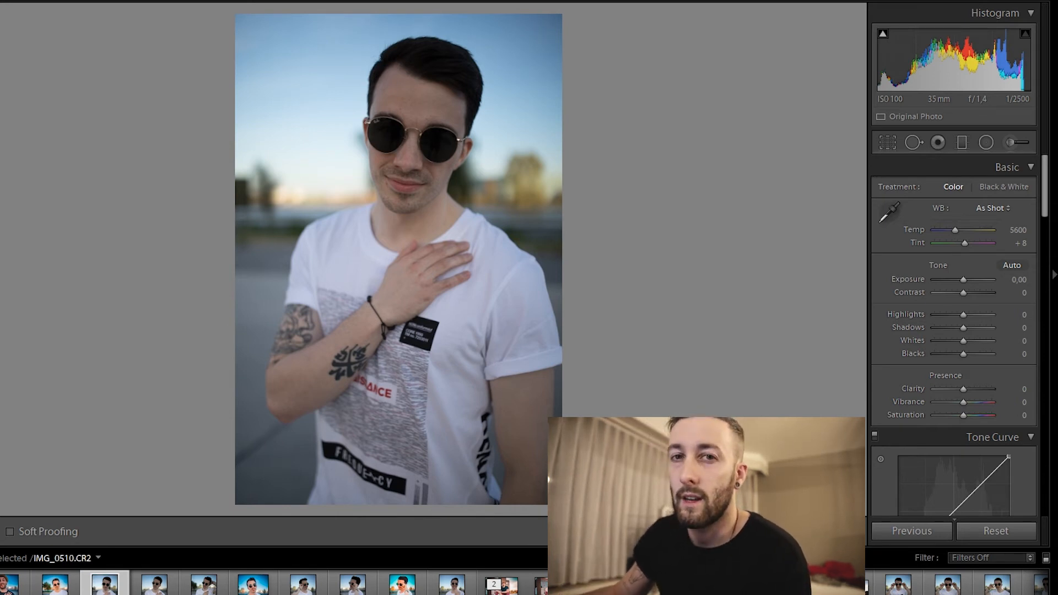
click(1, 397)
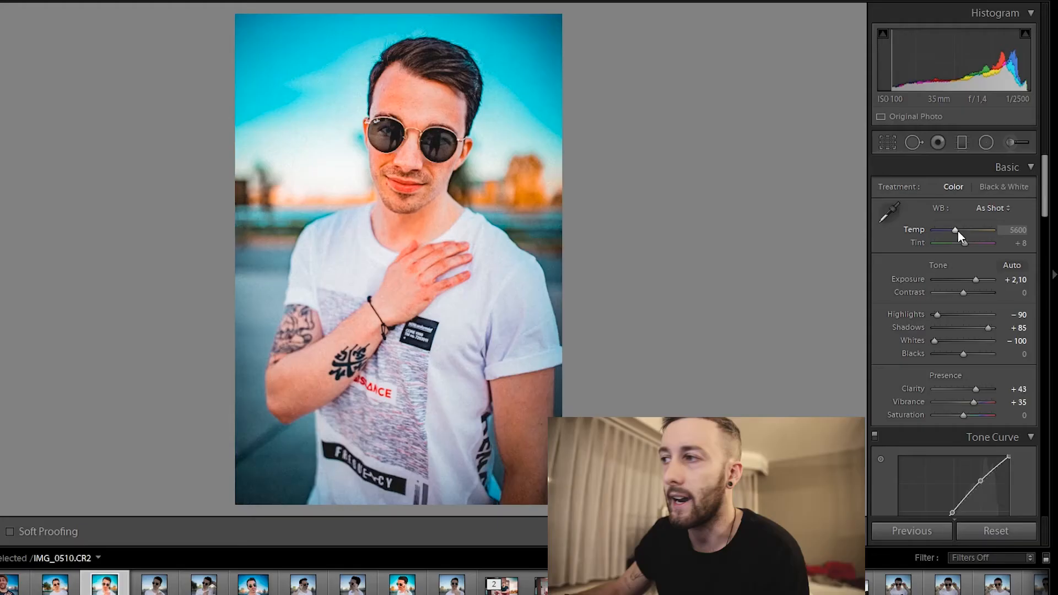
Try a cooler white balance on the portrait with Temp at 4850, and undo the change.
drag(957, 230, 956, 226)
key(Down)
key(Down)
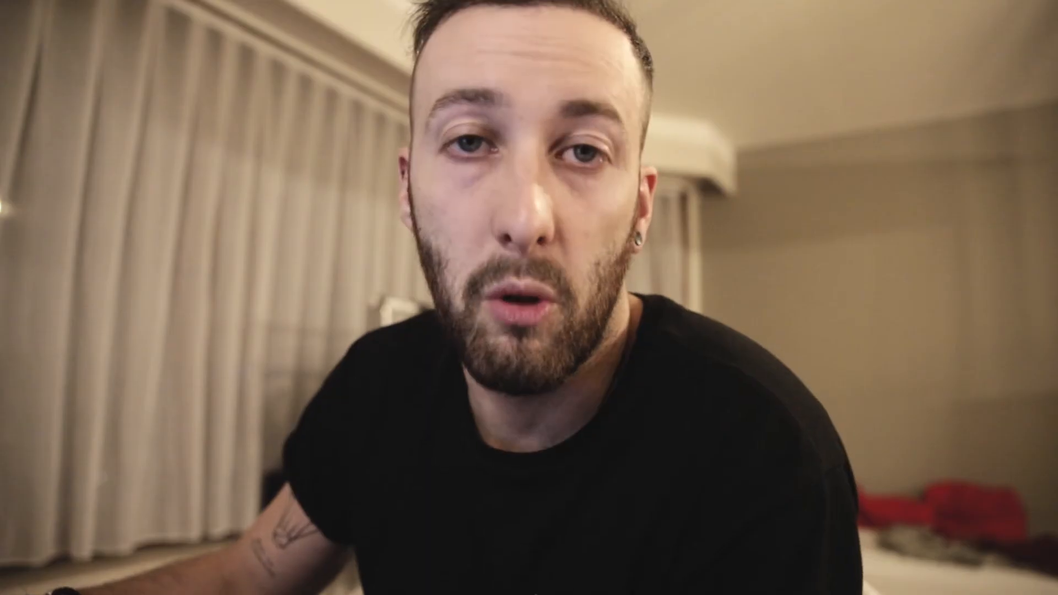
click(782, 282)
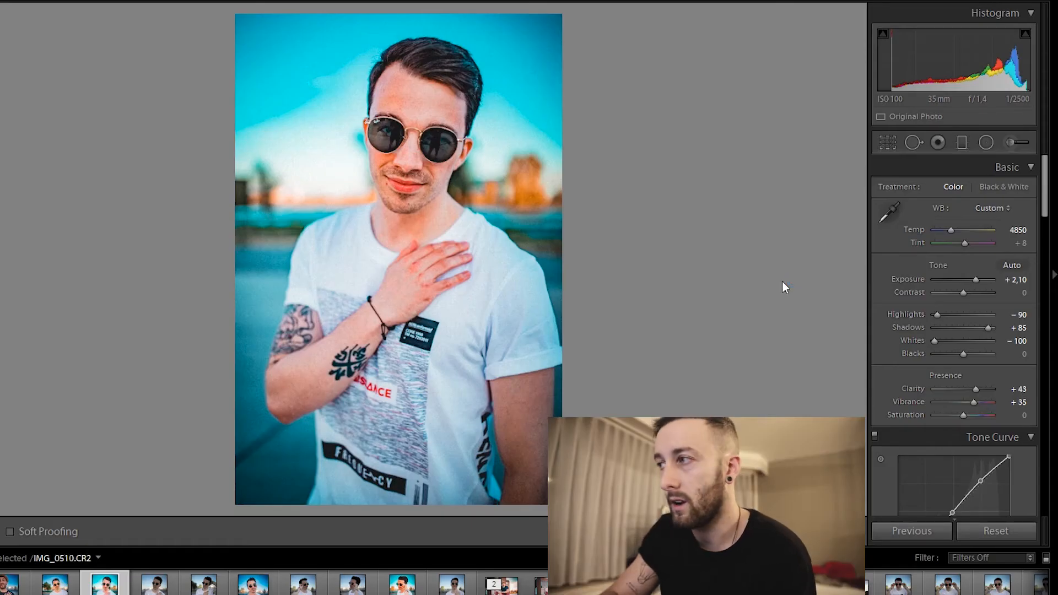
key(ctrl+z)
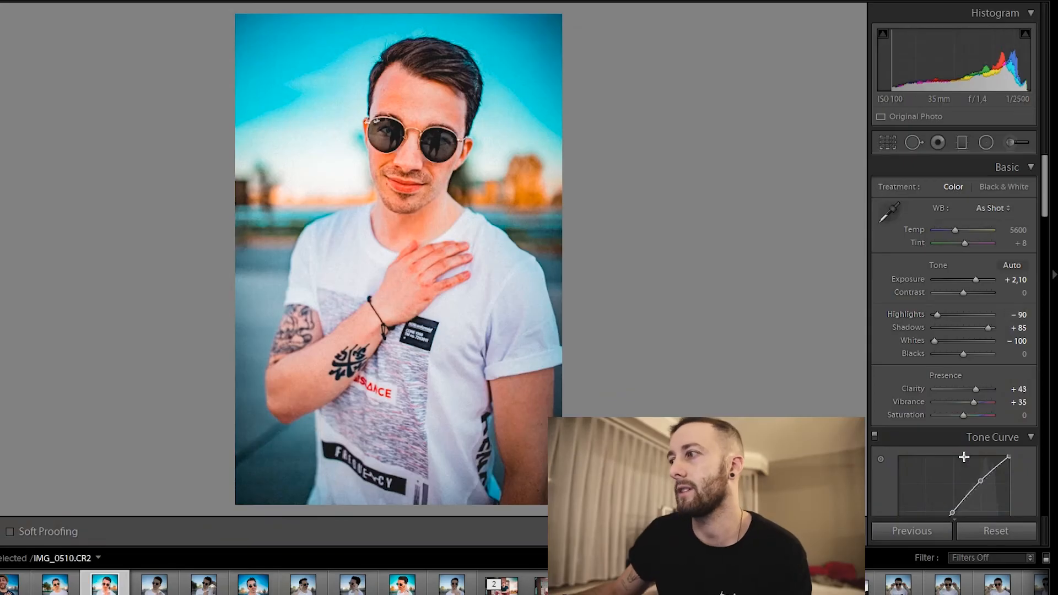
Try the basic Saturation at −15 on the portrait, and return it to 0.
click(950, 424)
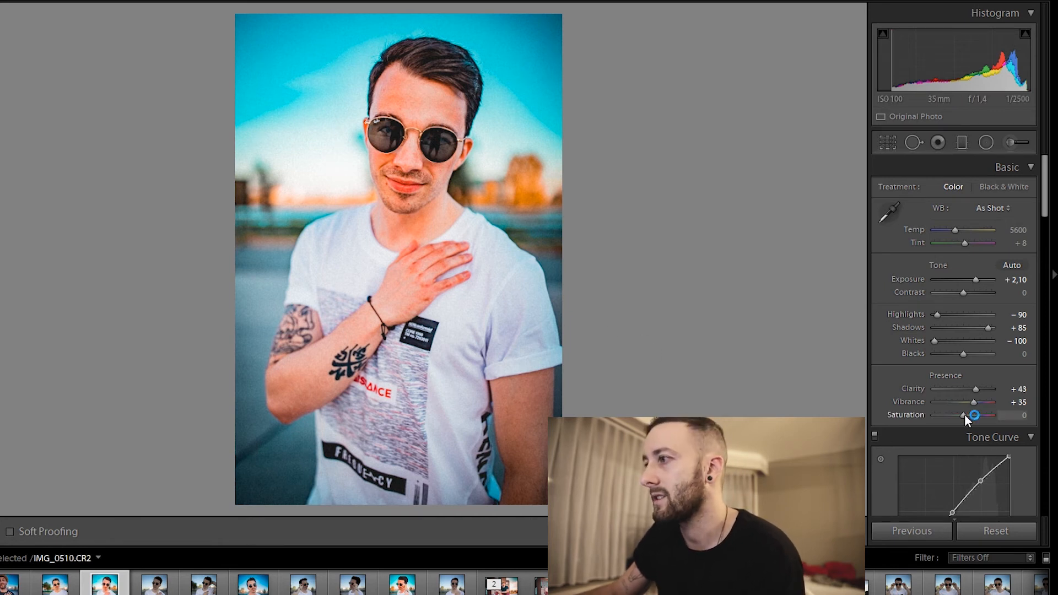
key(Down)
key(Down)
key(Down)
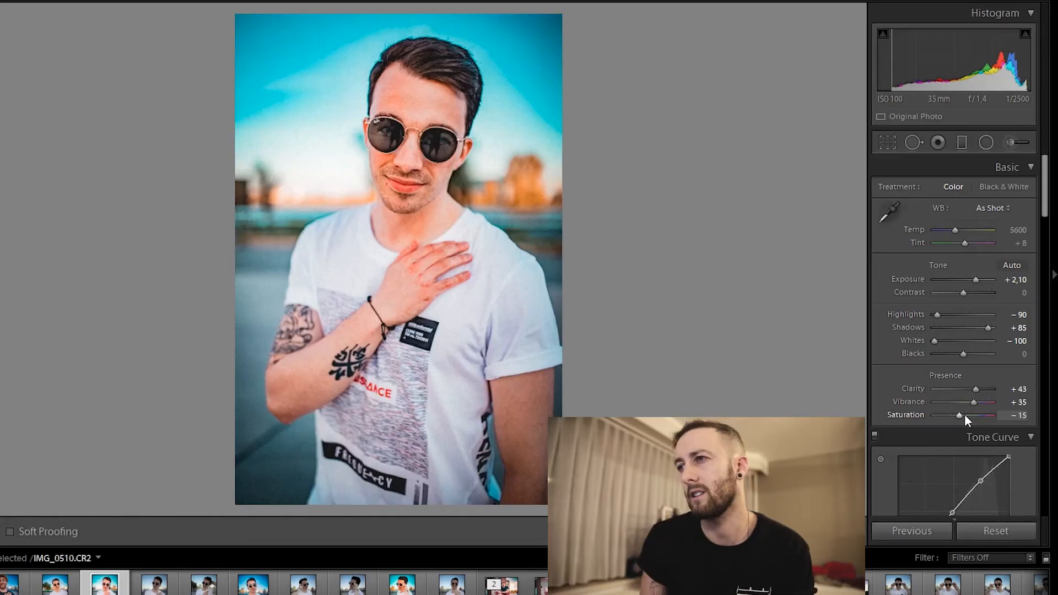
click(964, 414)
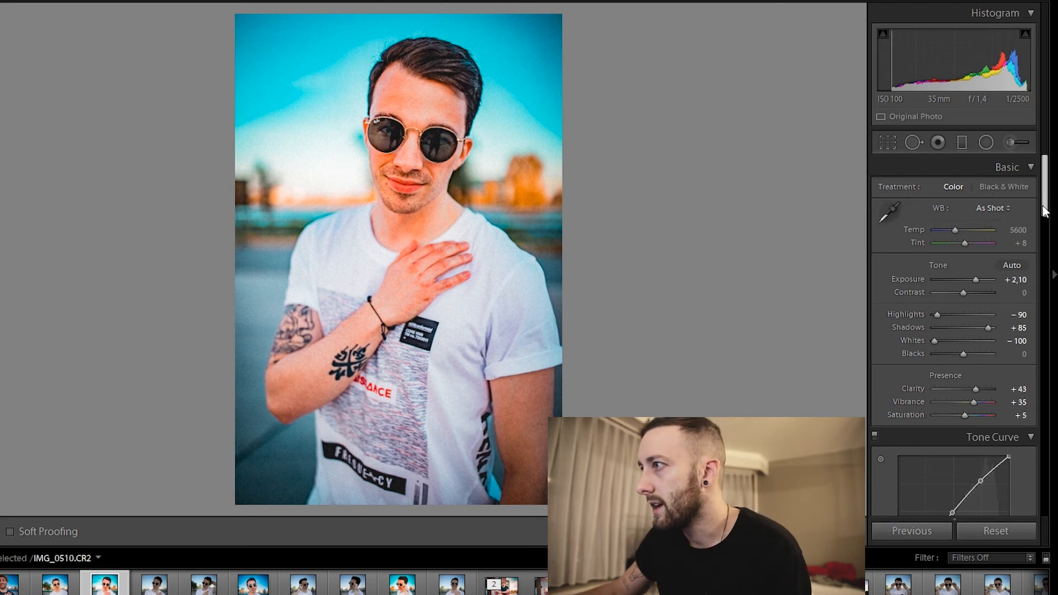
In the HSL saturation adjustments, set Orange to −20 and lower Aqua and Blue slightly.
drag(1044, 211, 1043, 234)
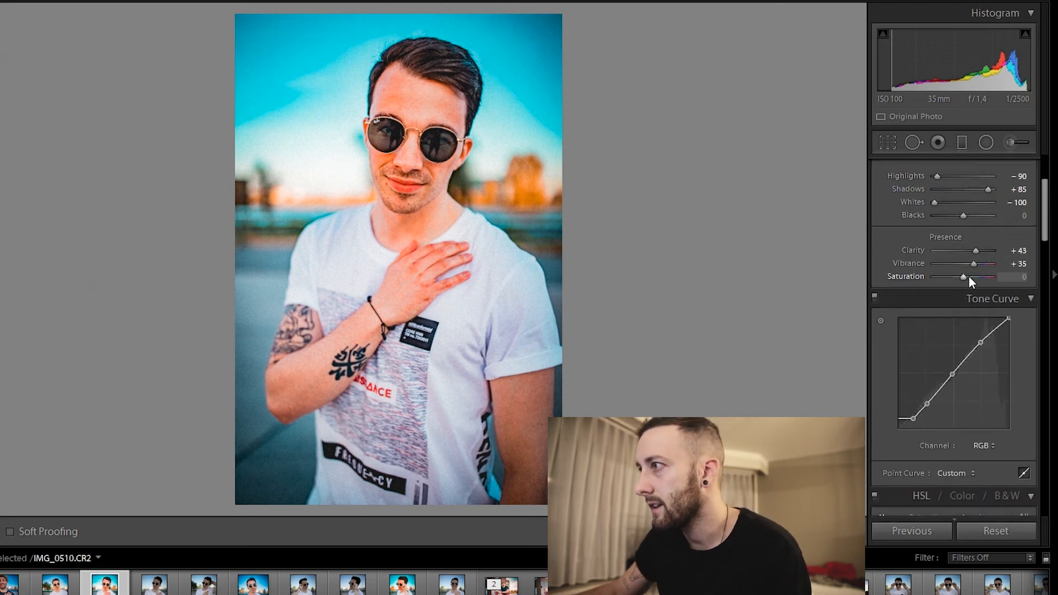
drag(1045, 223, 1047, 276)
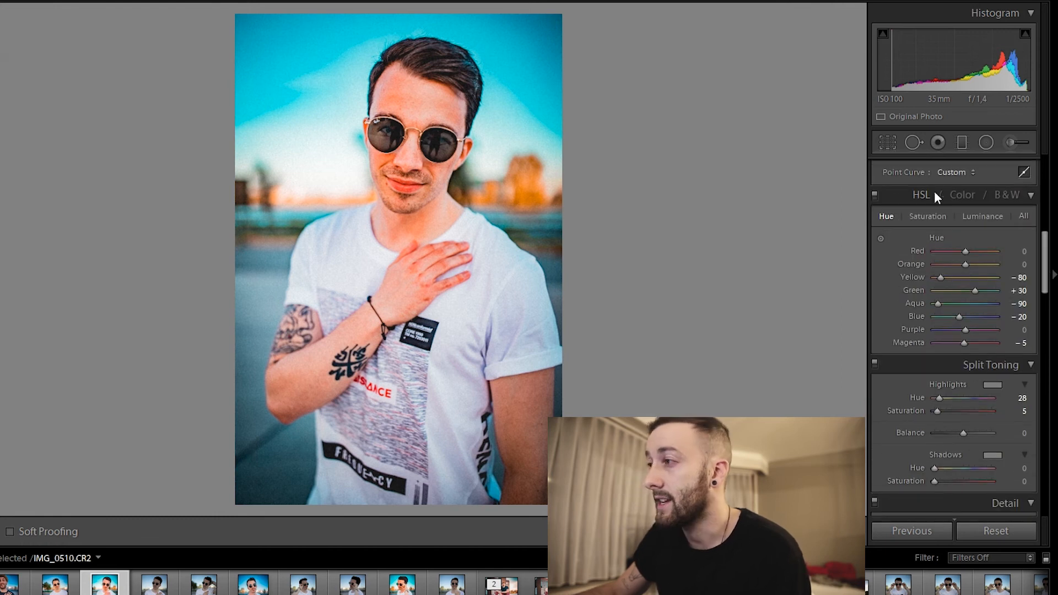
click(920, 216)
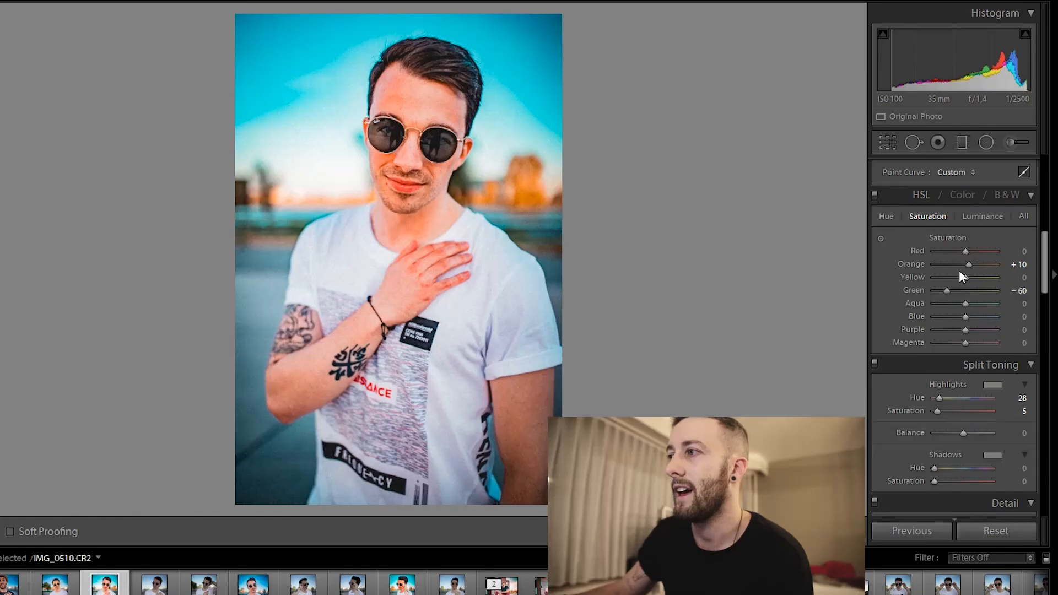
key(Down)
key(Down)
key(Down)
key(Down)
key(Down)
key(Down)
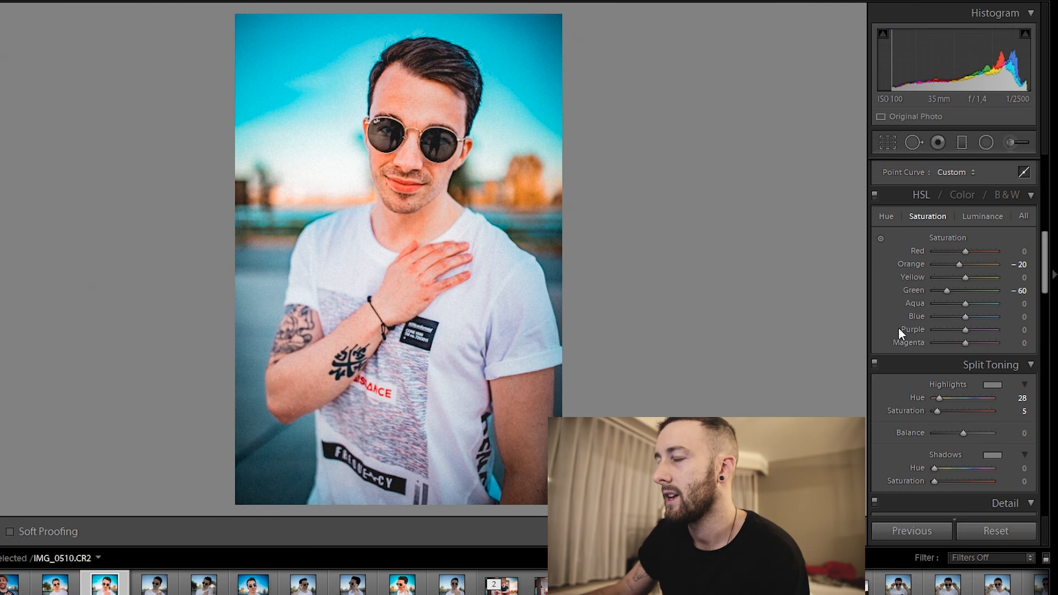
drag(964, 309, 955, 309)
click(955, 318)
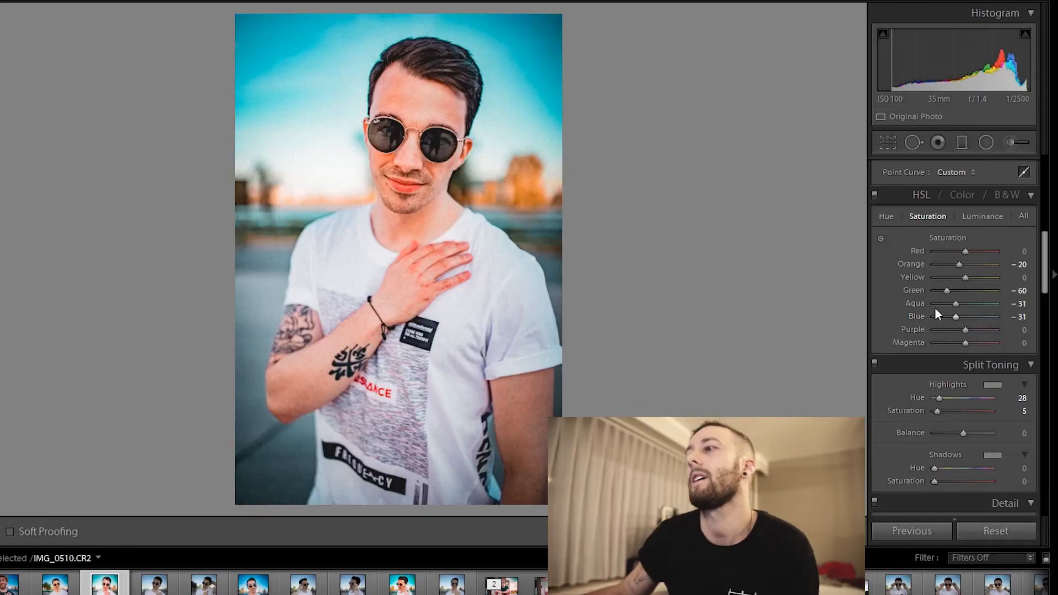
Try a lower Red Primary saturation in the Camera Calibration, and reset it to 0.
scroll(937, 312, down, 15)
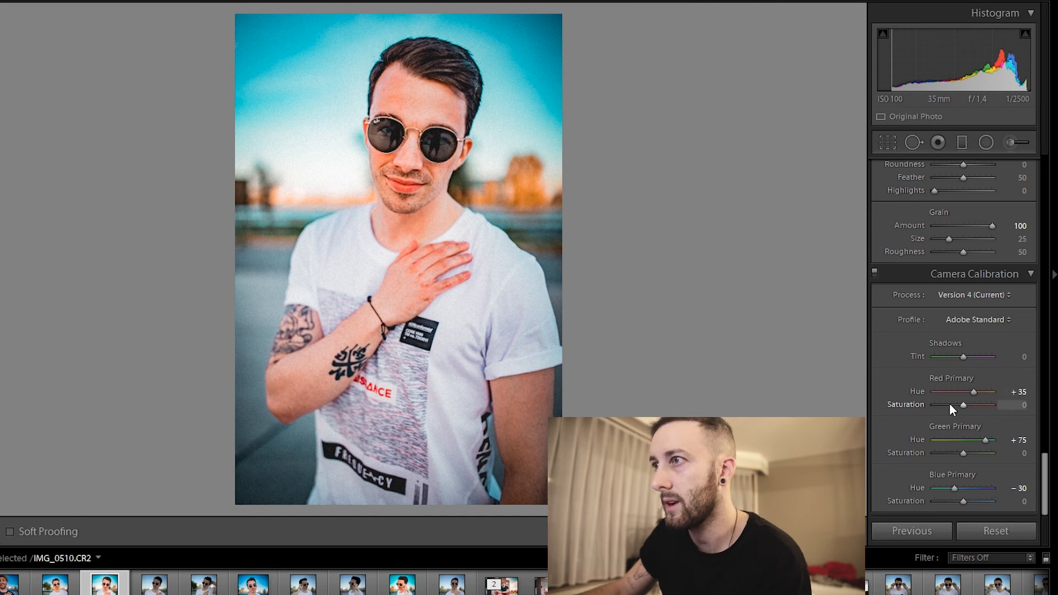
click(949, 405)
double_click(949, 405)
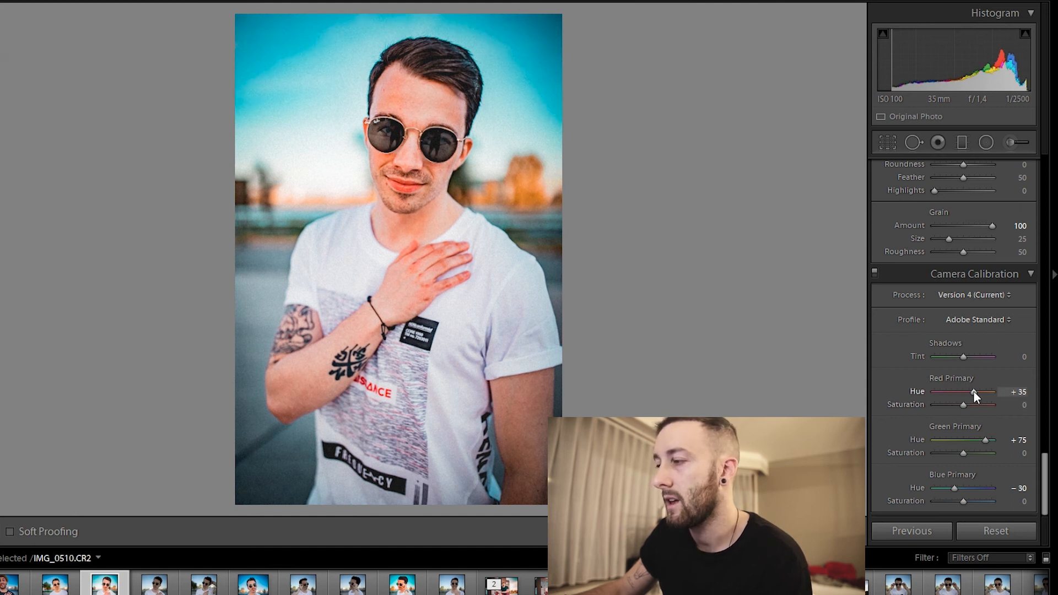